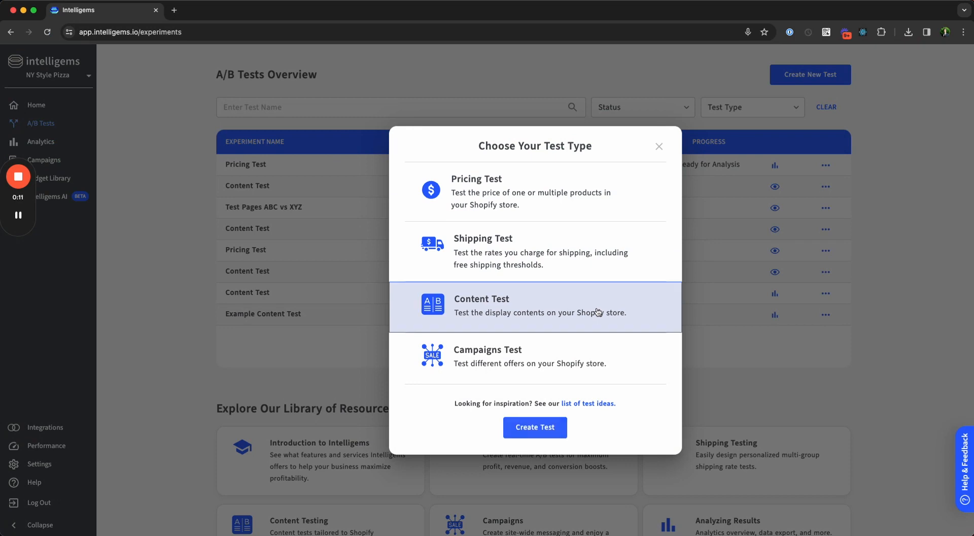
Step: Create a new content test of the Onsite Edits type
{"action": "left_click", "coordinate": [535, 426]}
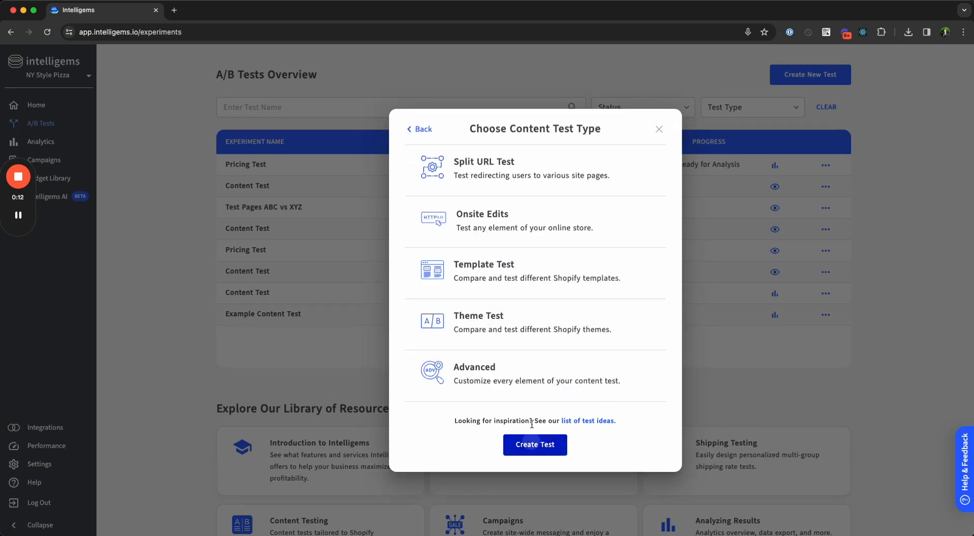
{"action": "left_click", "coordinate": [515, 234]}
{"action": "left_click", "coordinate": [526, 441]}
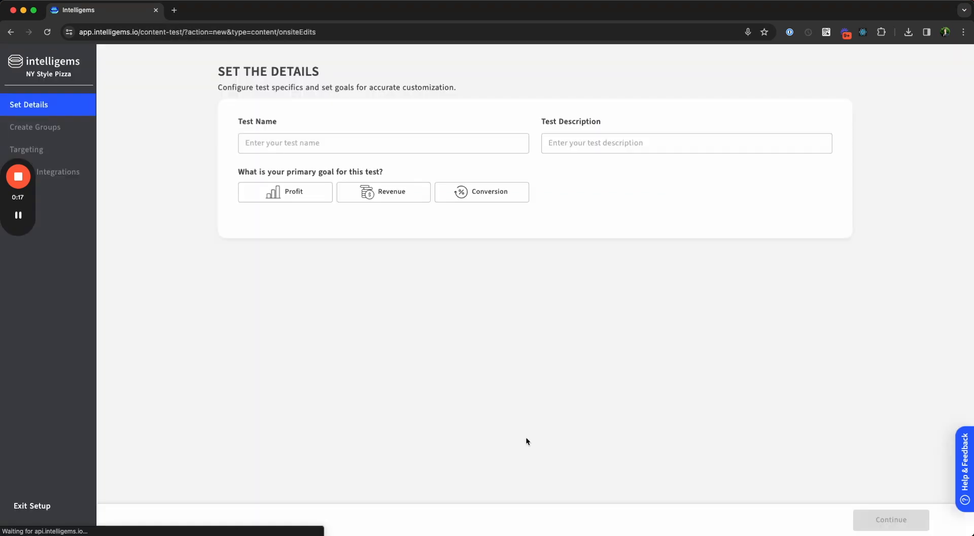
Step: Name the test "Testing content for hero image", set its primary goal to Profit, and continue to the test groups
{"action": "left_click", "coordinate": [381, 146]}
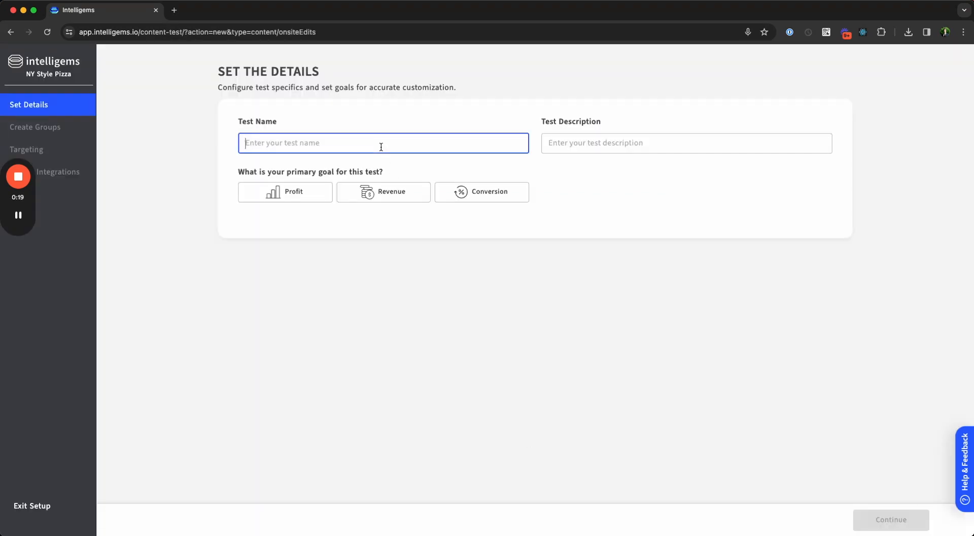
{"action": "type", "text": "Testing content for hero image"}
{"action": "left_click", "coordinate": [296, 193]}
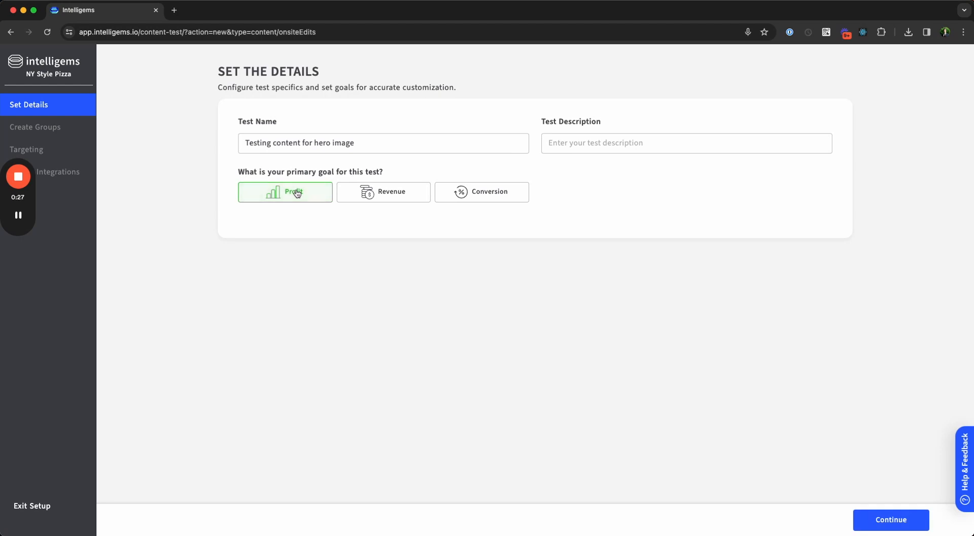
{"action": "left_click", "coordinate": [873, 528]}
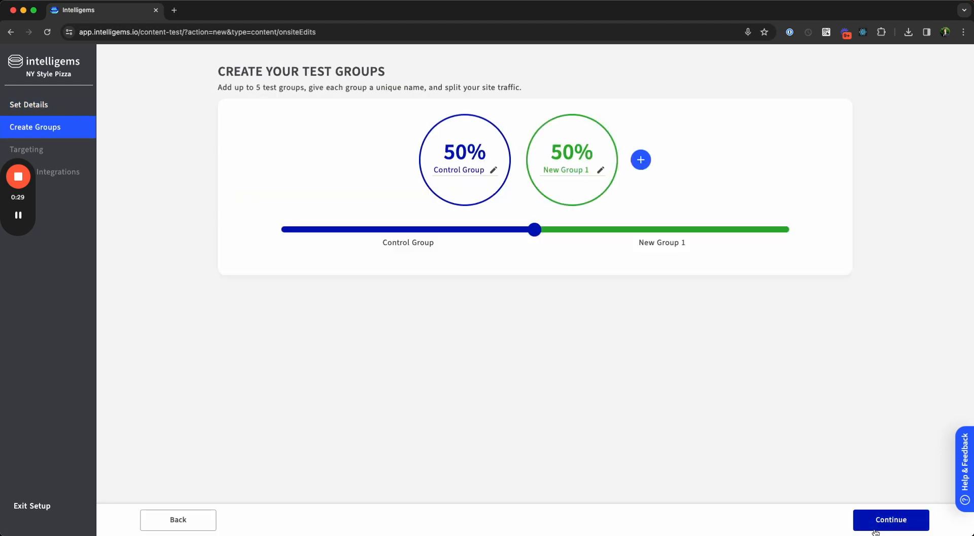
Step: Rename the two test groups as Control and New Image, keeping the even traffic split, and continue
{"action": "left_click", "coordinate": [474, 168]}
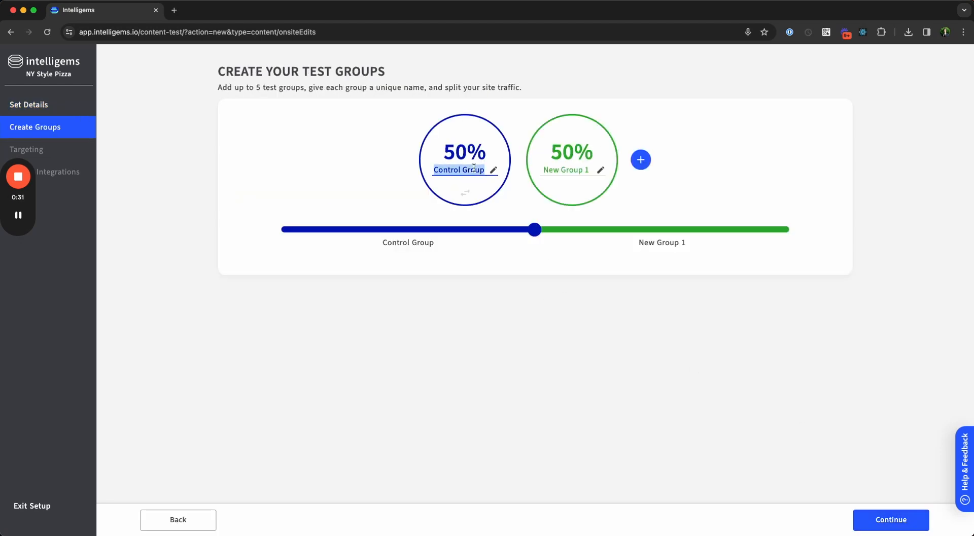
{"action": "key", "text": "BackSpace"}
{"action": "type", "text": "Control"}
{"action": "left_click", "coordinate": [565, 170]}
{"action": "type", "text": "New Image"}
{"action": "left_click", "coordinate": [883, 521]}
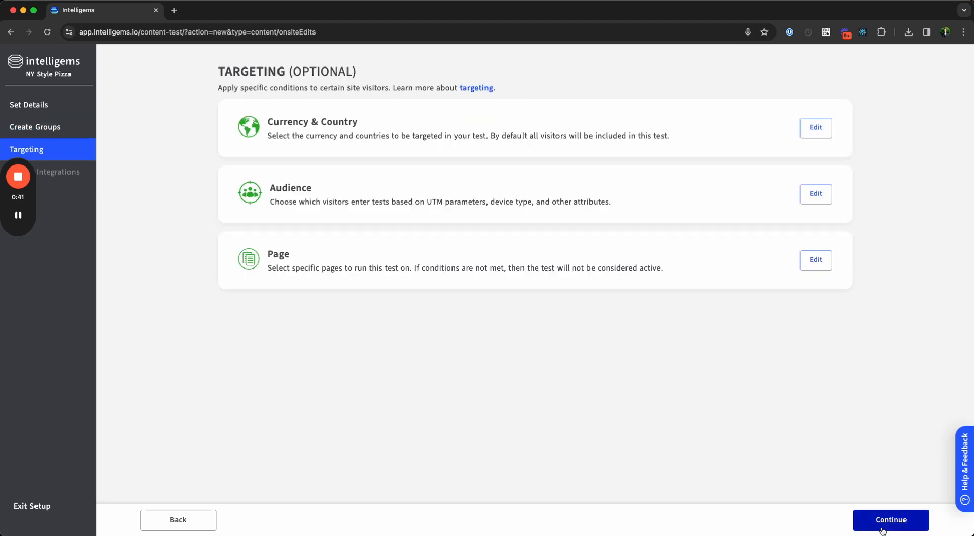
Step: Accept the default targeting and Google Analytics integration, save the experiment, and open the onsite editor on the store
{"action": "left_click", "coordinate": [883, 530]}
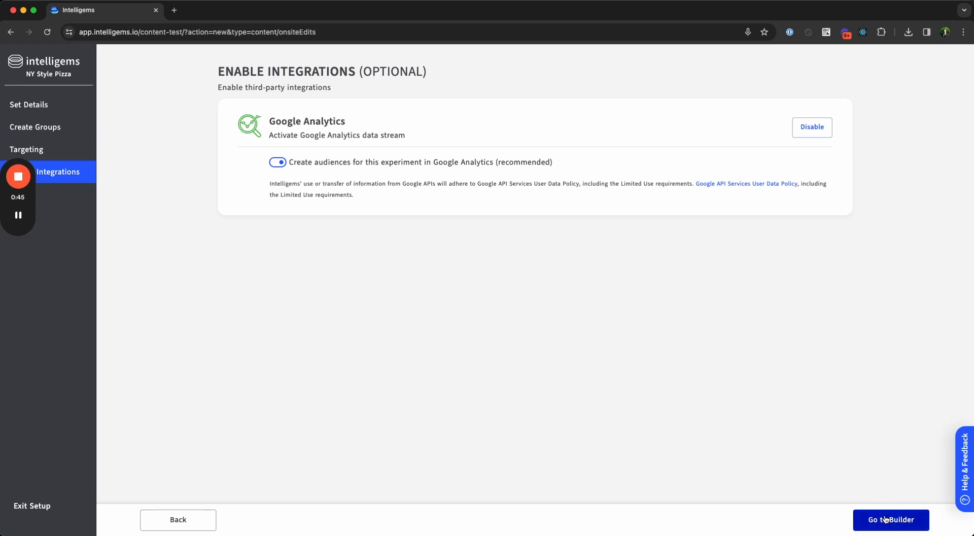
{"action": "left_click", "coordinate": [885, 520]}
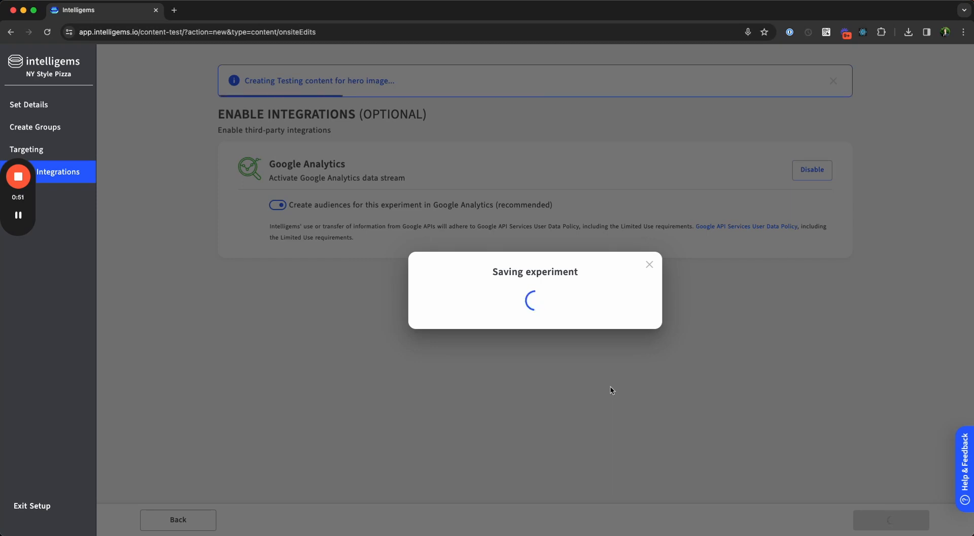
{"action": "left_click", "coordinate": [576, 406]}
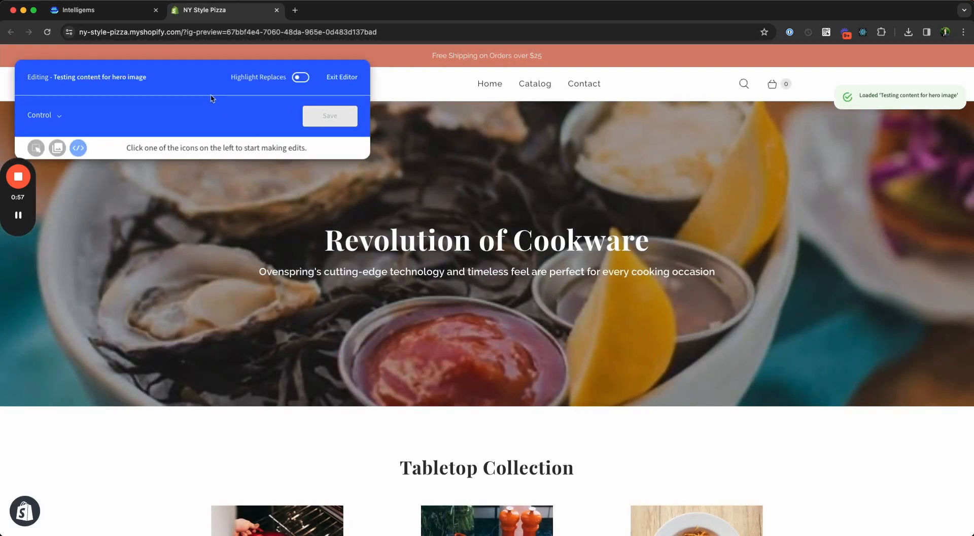
Step: Reposition the editor panel over the store page and preview the New Image group before returning to Control
{"action": "left_click_drag", "start_coordinate": [203, 83], "coordinate": [247, 90]}
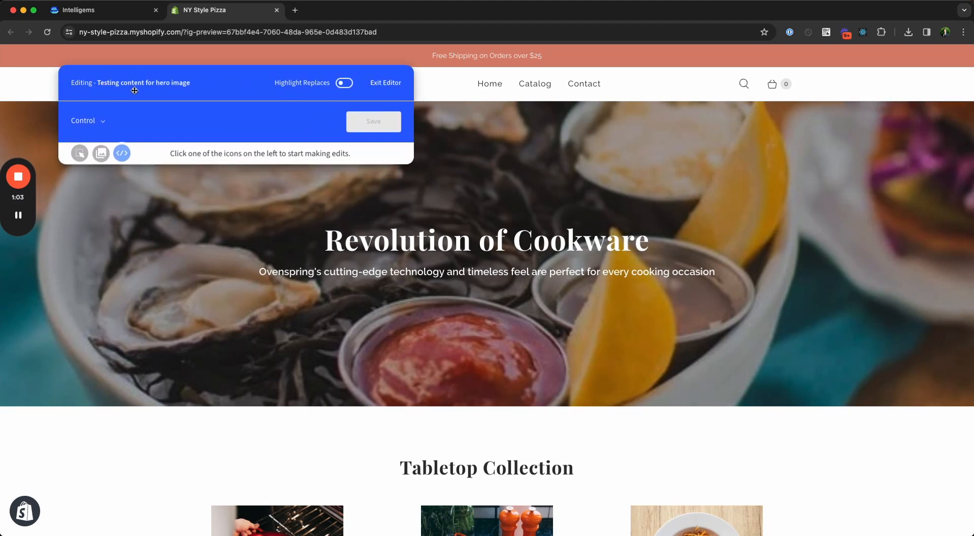
{"action": "left_click_drag", "start_coordinate": [202, 76], "coordinate": [192, 76]}
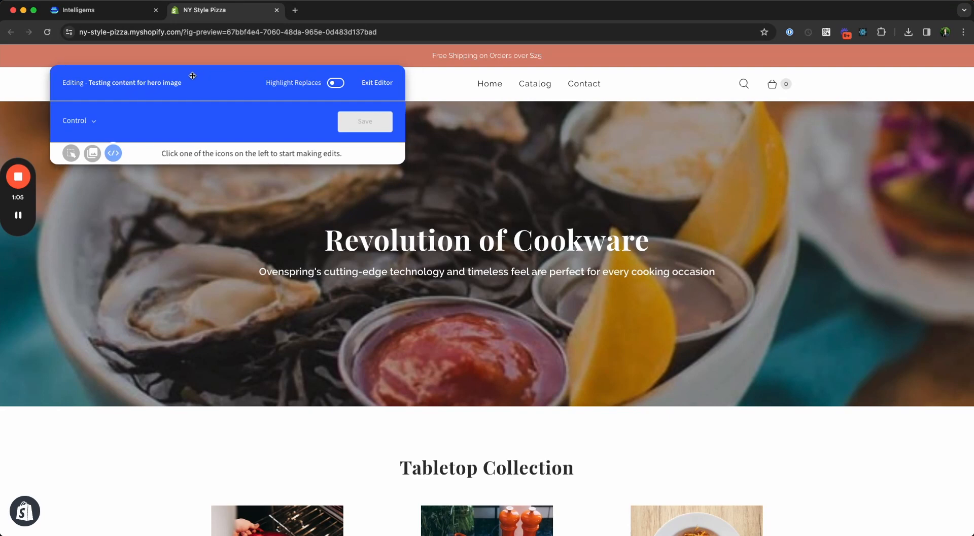
{"action": "left_click", "coordinate": [85, 123]}
{"action": "left_click", "coordinate": [80, 156]}
{"action": "left_click", "coordinate": [81, 122]}
{"action": "left_click", "coordinate": [81, 137]}
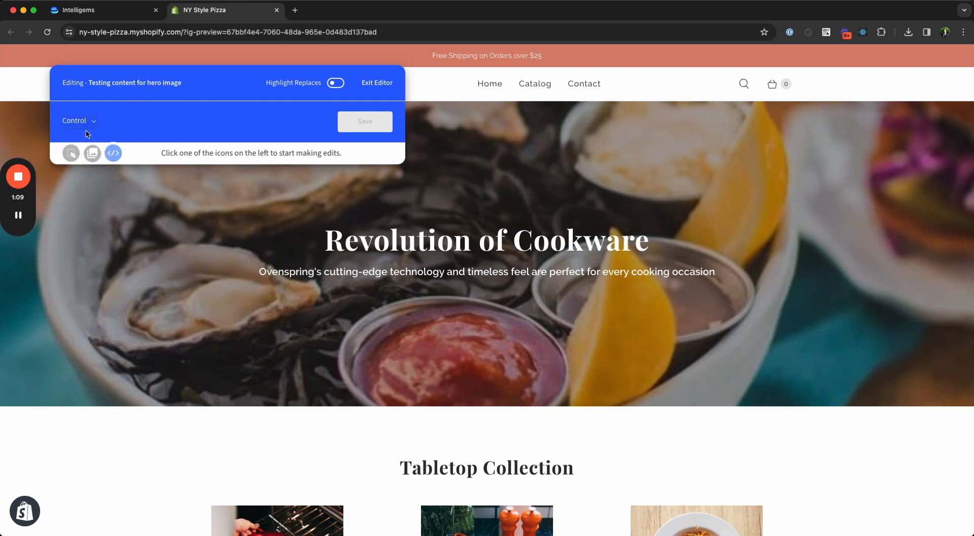
{"action": "mouse_move", "coordinate": [210, 81]}
{"action": "left_mouse_down"}
{"action": "mouse_move", "coordinate": [227, 83]}
{"action": "mouse_move", "coordinate": [203, 81]}
{"action": "left_mouse_up"}
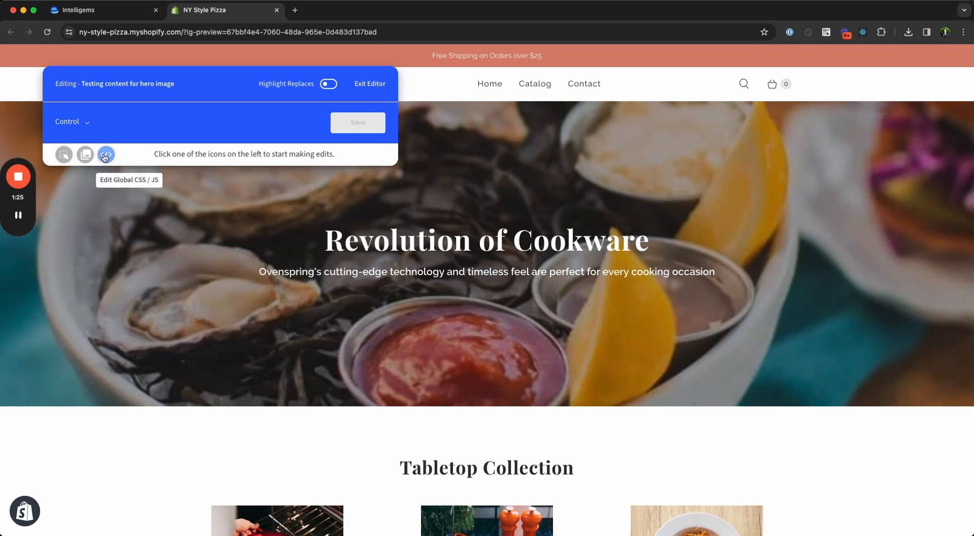
Step: Replace the hero heading text with "Make your best meal ever" for the New Image group, leaving Control as is
{"action": "left_click", "coordinate": [63, 154]}
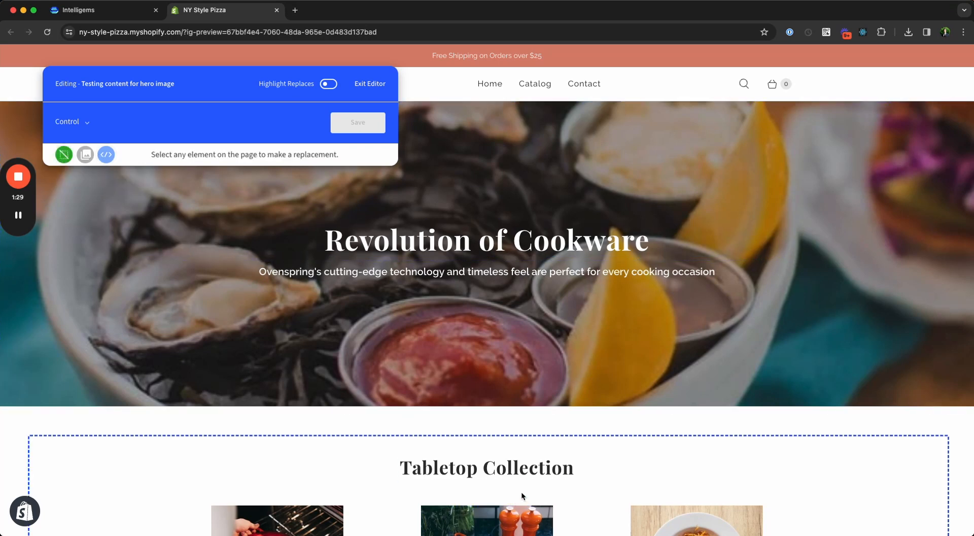
{"action": "left_click", "coordinate": [496, 236]}
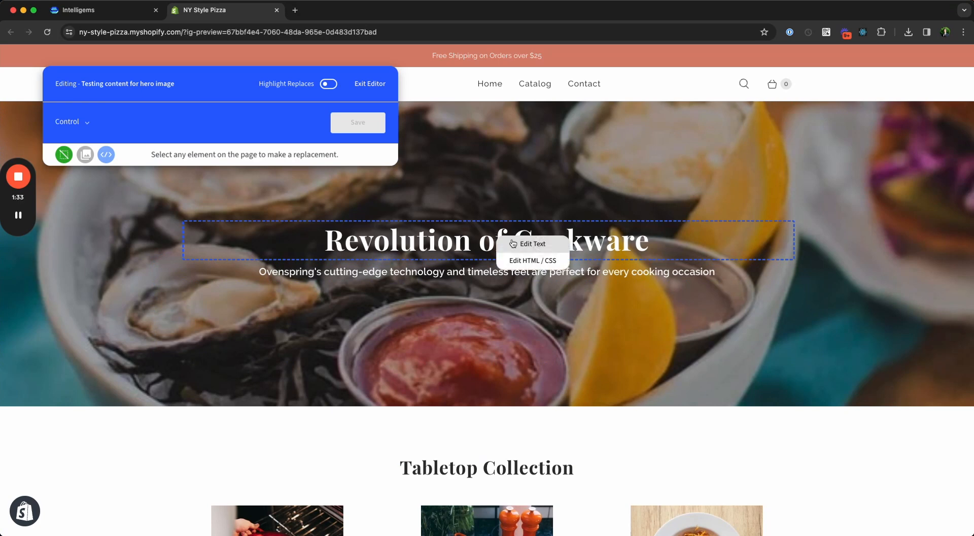
{"action": "left_click", "coordinate": [515, 245]}
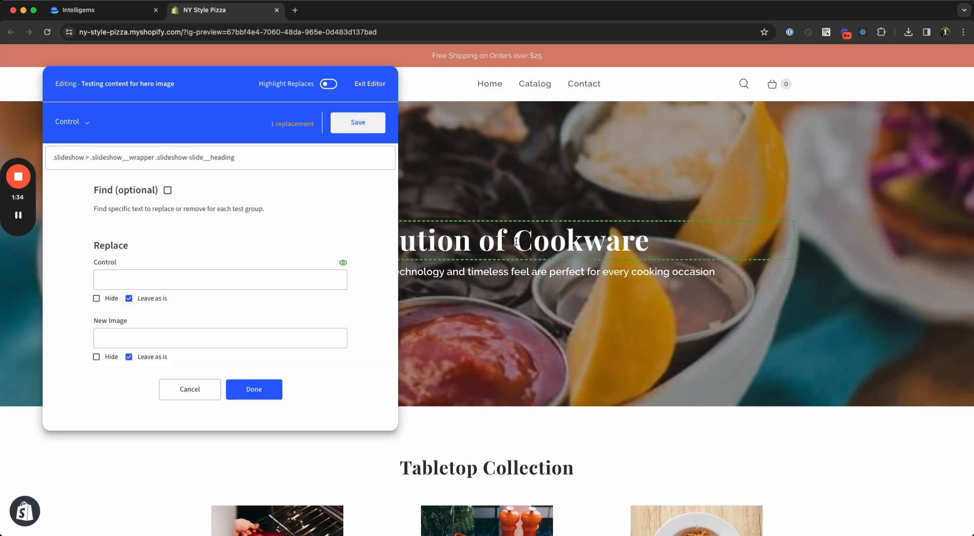
{"action": "left_click", "coordinate": [218, 336]}
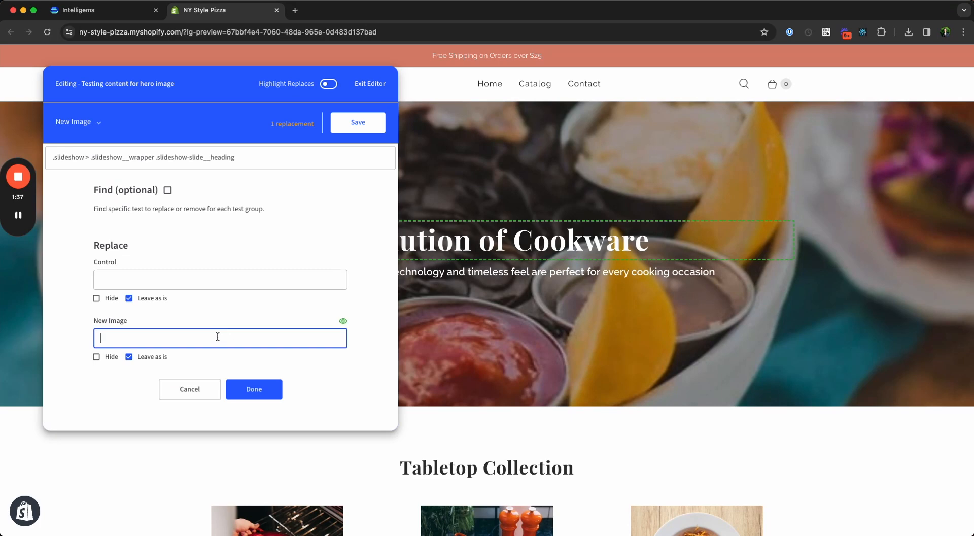
{"action": "type", "text": "Make your"}
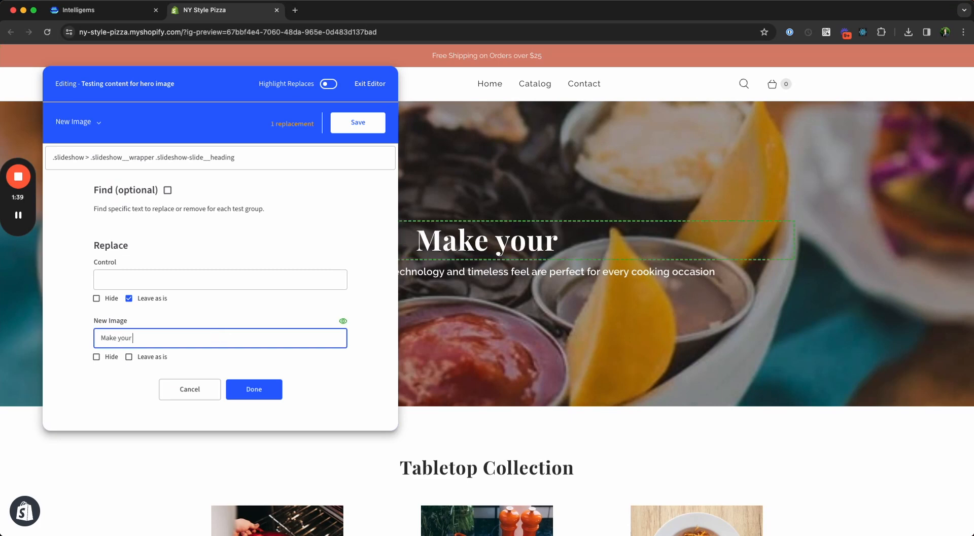
{"action": "type", "text": " best meal ever!"}
{"action": "key", "text": "BackSpace"}
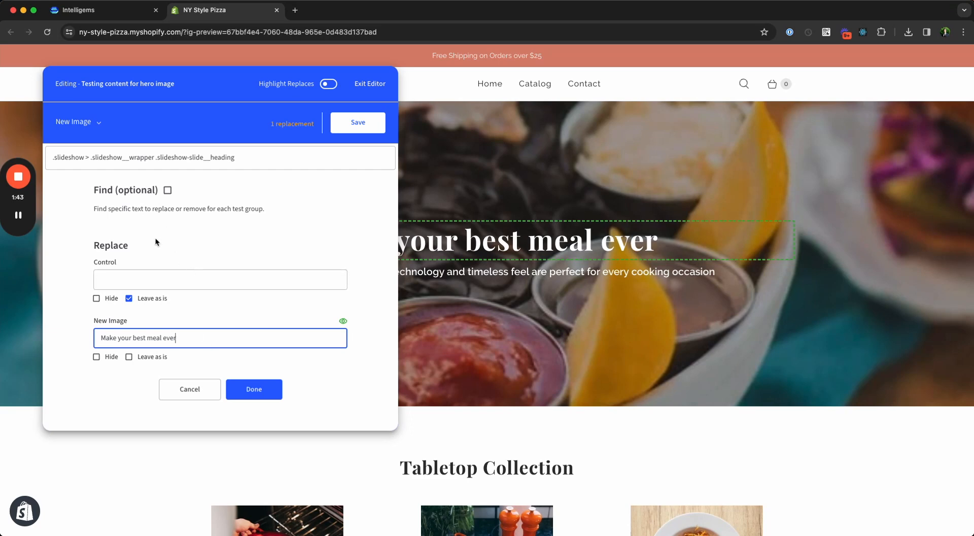
{"action": "left_click", "coordinate": [251, 389]}
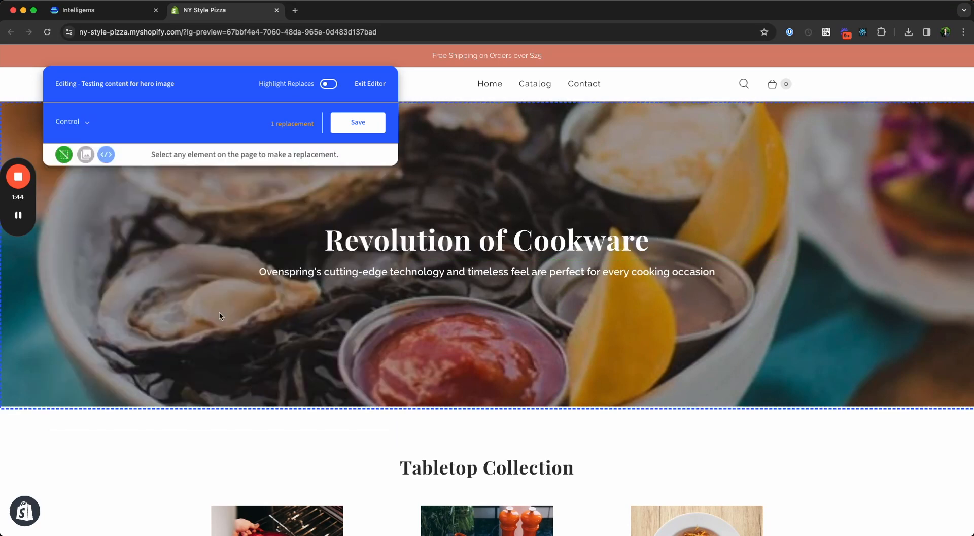
Step: Preview the New Image group and review the heading replacement's details, cancelling out of its edit form
{"action": "left_click", "coordinate": [73, 122]}
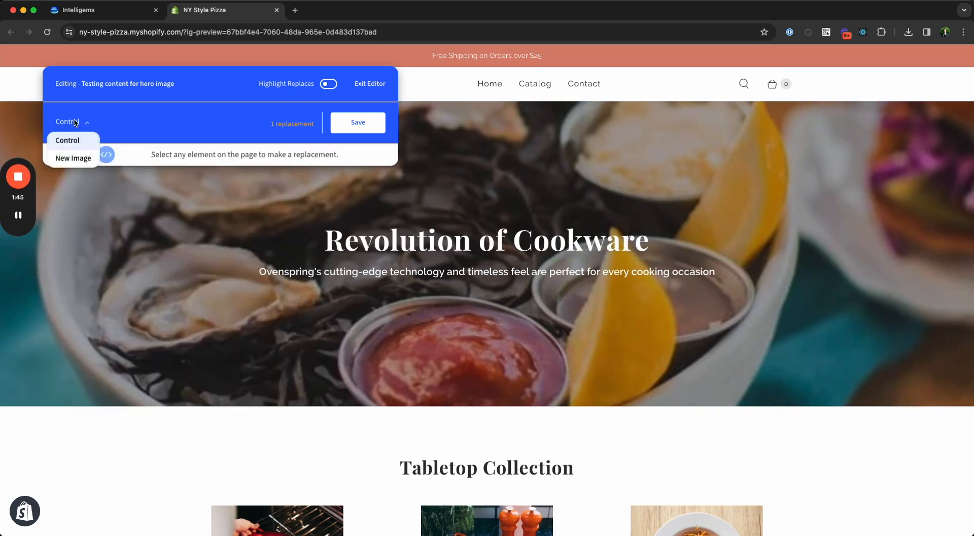
{"action": "left_click", "coordinate": [73, 159]}
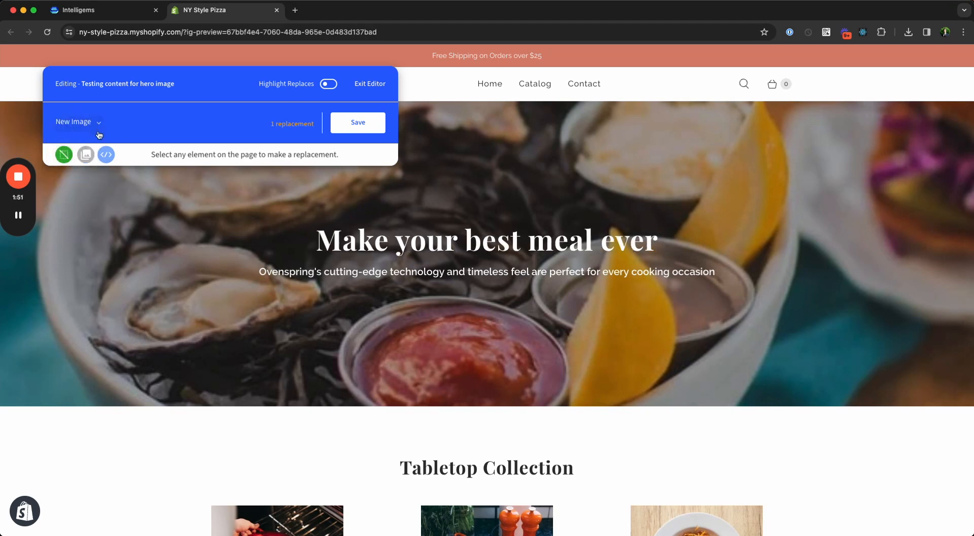
{"action": "left_click", "coordinate": [293, 127]}
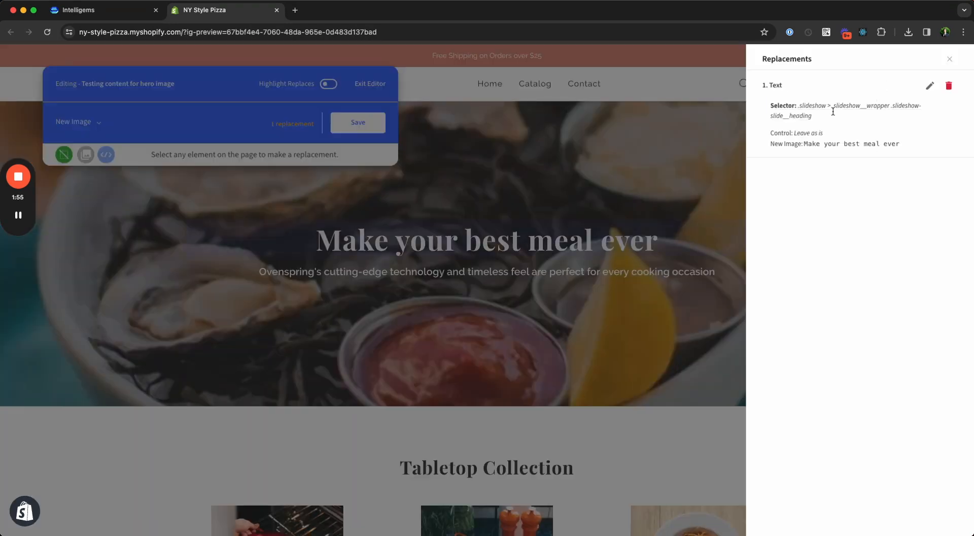
{"action": "left_click_drag", "start_coordinate": [804, 146], "coordinate": [908, 142]}
{"action": "left_click", "coordinate": [909, 141]}
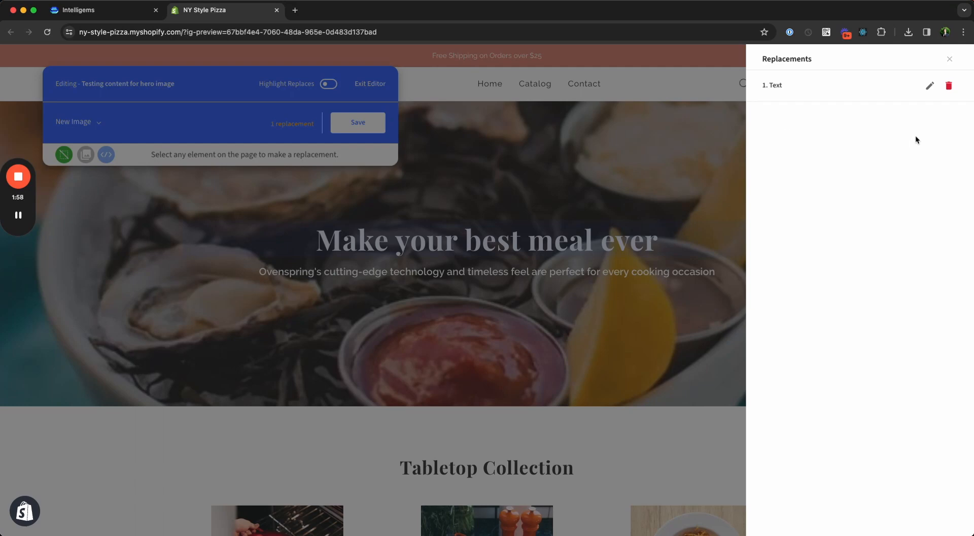
{"action": "left_click", "coordinate": [930, 86]}
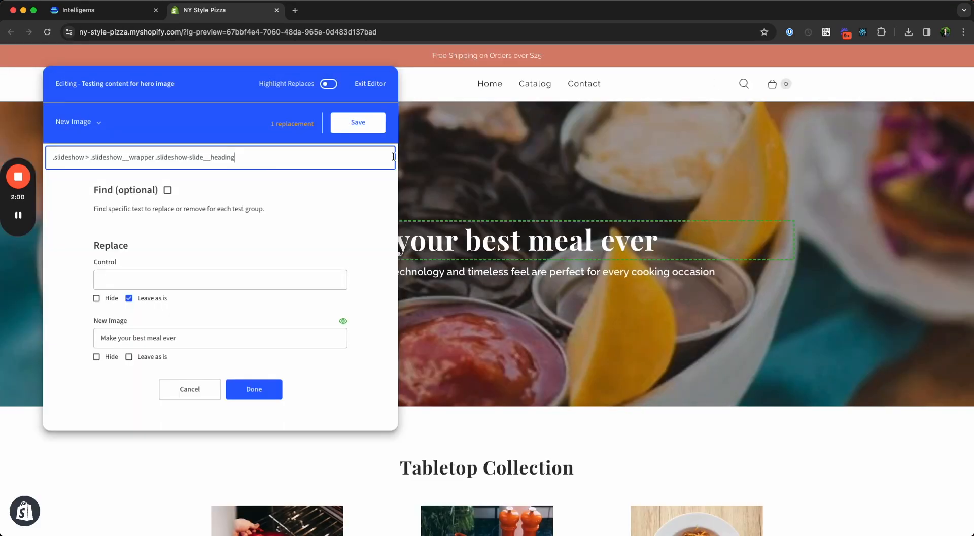
{"action": "left_click", "coordinate": [190, 394]}
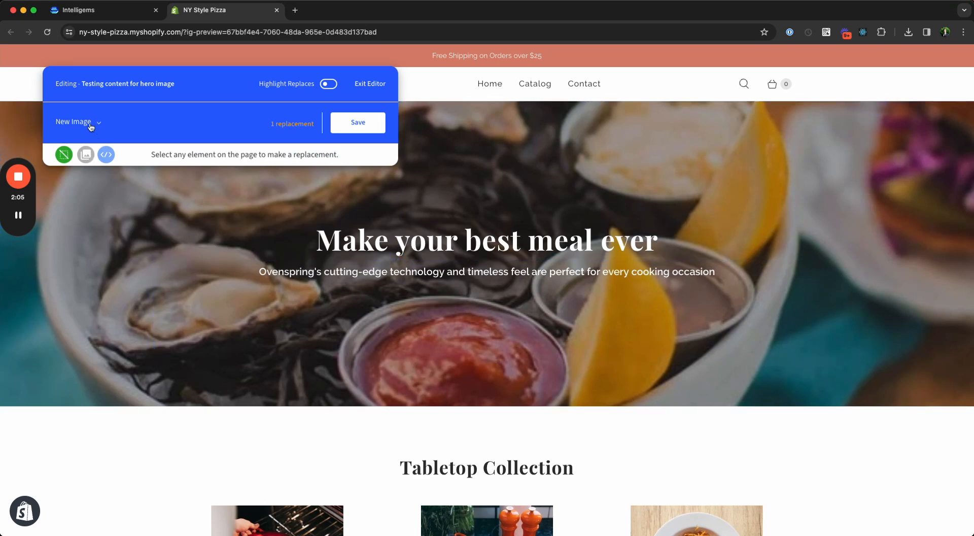
Step: Switch from element selection to image replacement and open the hero slideshow image's replacement settings
{"action": "left_click", "coordinate": [65, 157]}
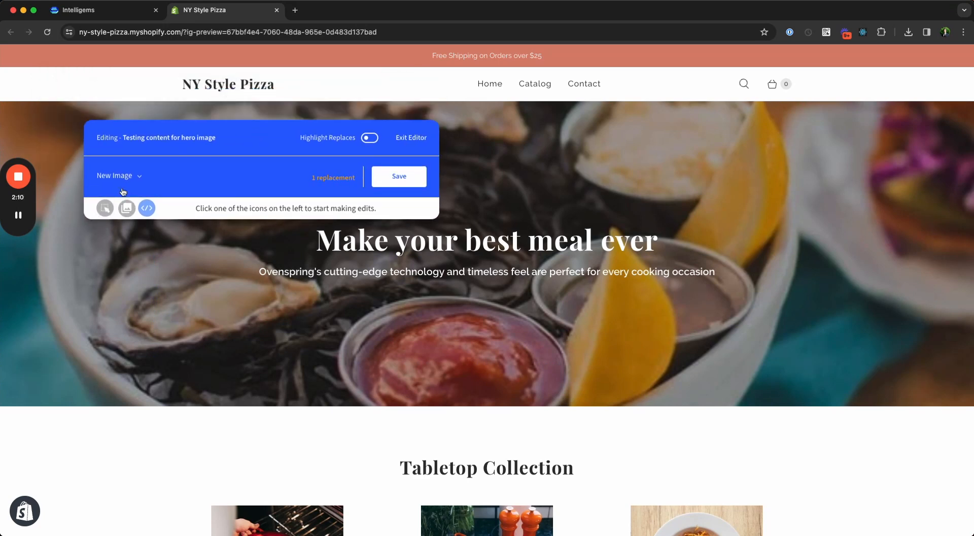
{"action": "left_click", "coordinate": [128, 209]}
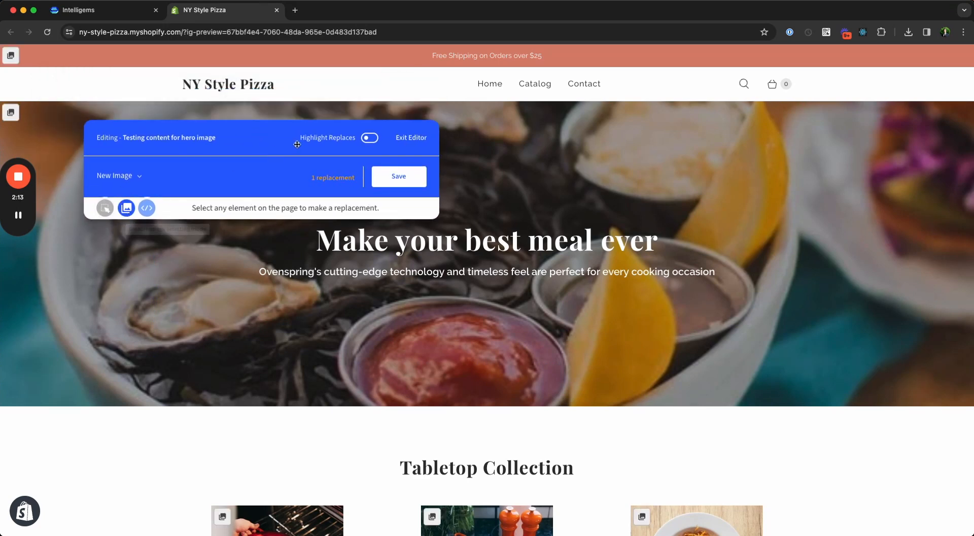
{"action": "scroll", "coordinate": [291, 276], "scroll_direction": "down", "scroll_amount": 3}
{"action": "scroll", "coordinate": [291, 276], "scroll_direction": "up", "scroll_amount": 2}
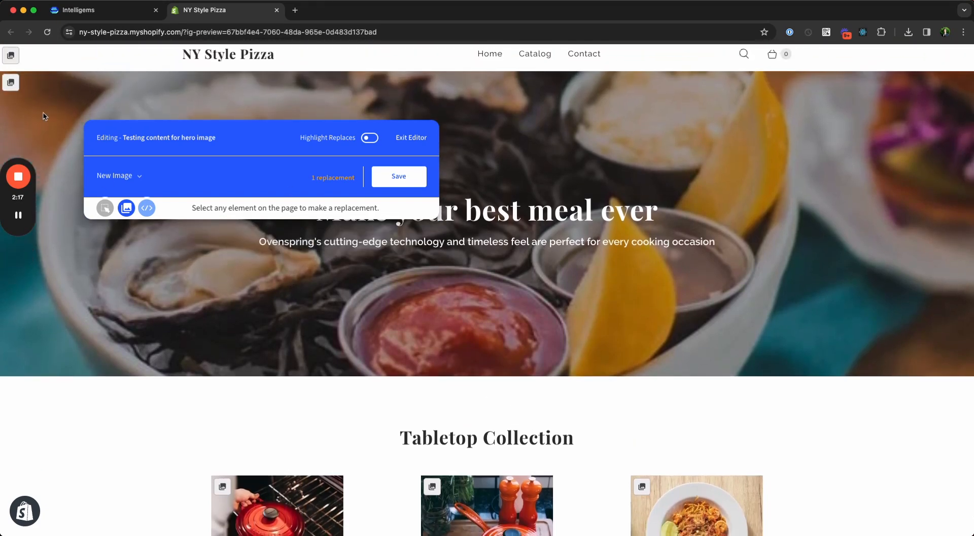
{"action": "scroll", "coordinate": [198, 299], "scroll_direction": "down", "scroll_amount": 1}
{"action": "scroll", "coordinate": [198, 299], "scroll_direction": "up", "scroll_amount": 2}
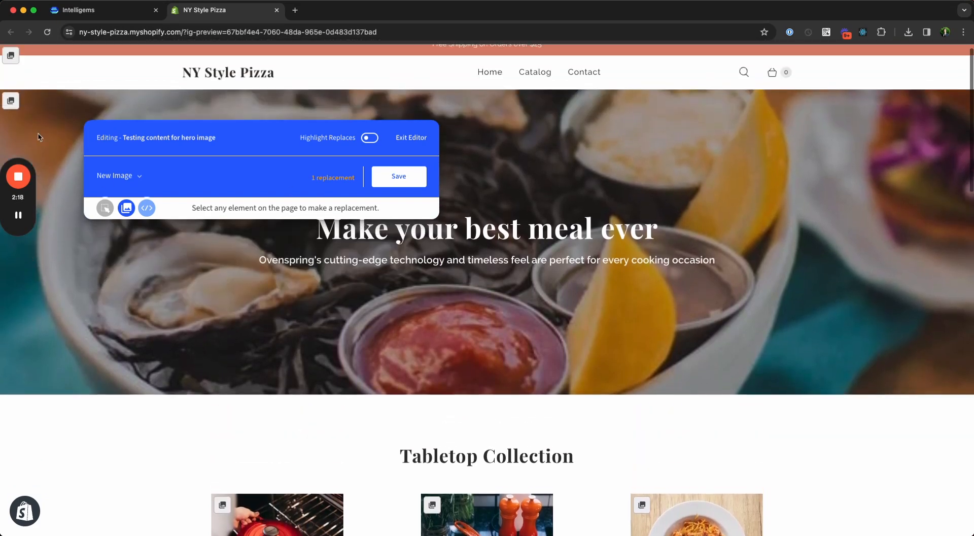
{"action": "left_click", "coordinate": [14, 105]}
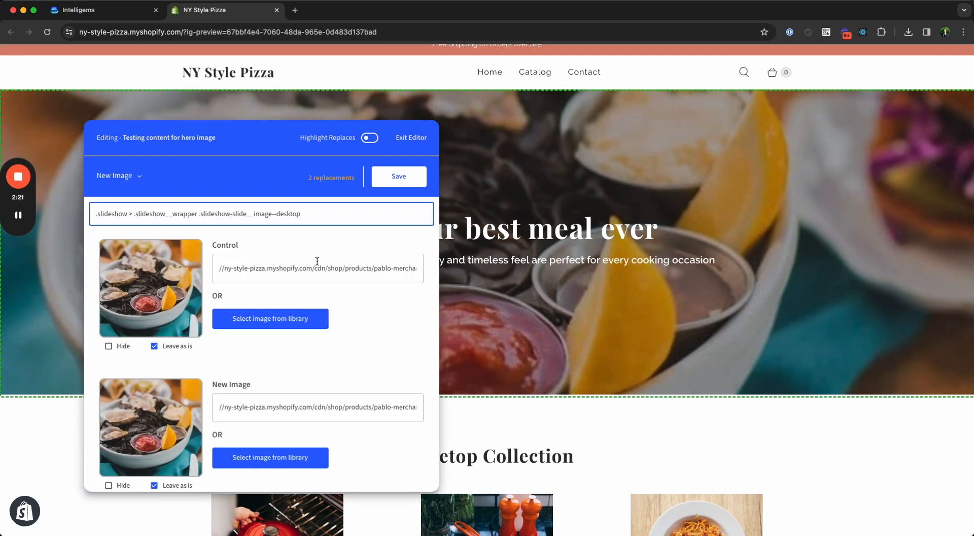
Step: Replace the hero slideshow image for the New Image group with the set-sj-dDStbFpL pasta photo from the image library
{"action": "scroll", "coordinate": [155, 282], "scroll_direction": "down", "scroll_amount": 1}
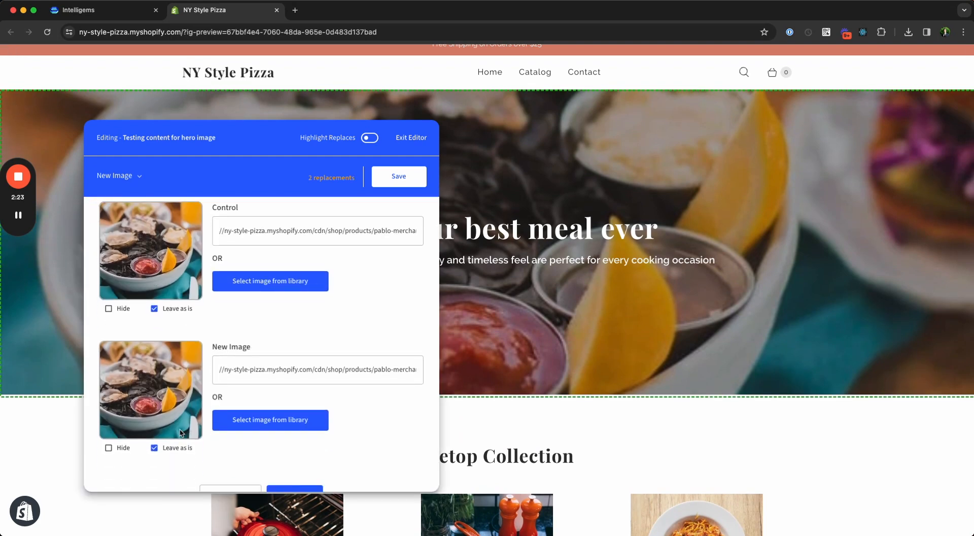
{"action": "left_click", "coordinate": [259, 424]}
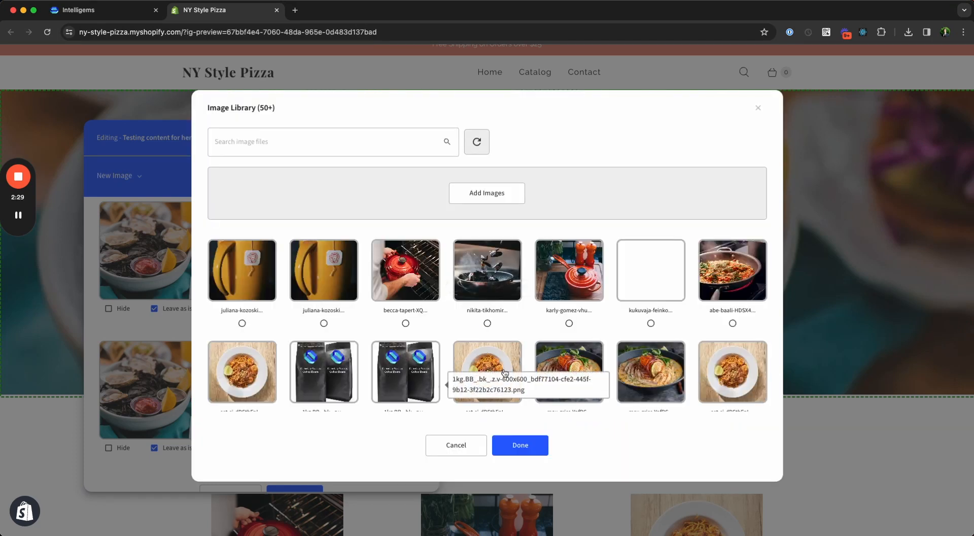
{"action": "scroll", "coordinate": [485, 374], "scroll_direction": "down", "scroll_amount": 1}
{"action": "left_click", "coordinate": [488, 369]}
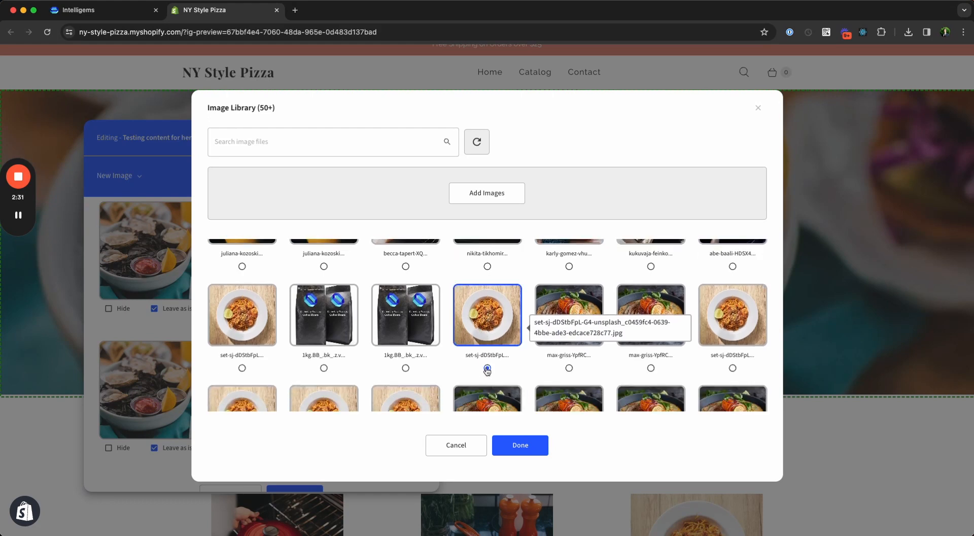
{"action": "left_click", "coordinate": [526, 449]}
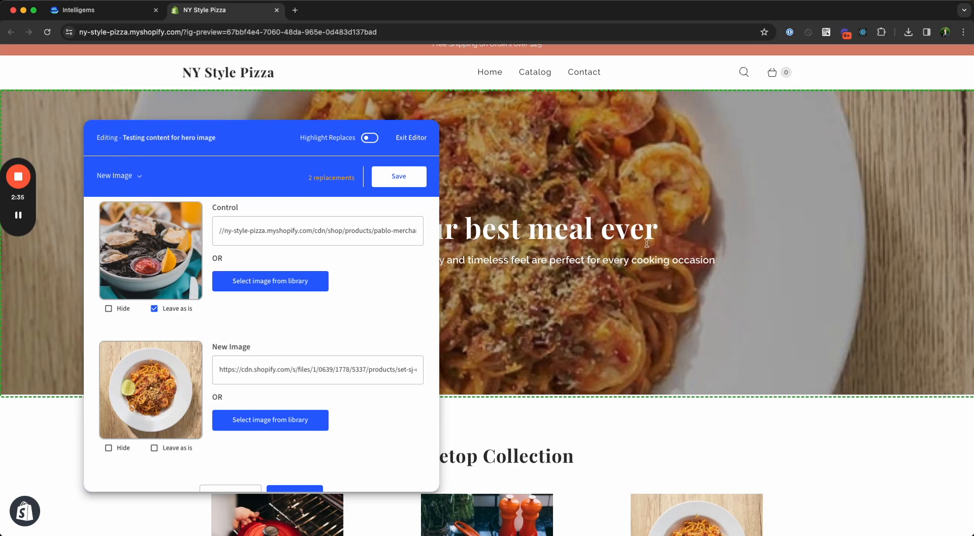
Step: Preview the Control group, save the replacements and close the hero image's replacement form
{"action": "left_click", "coordinate": [137, 176]}
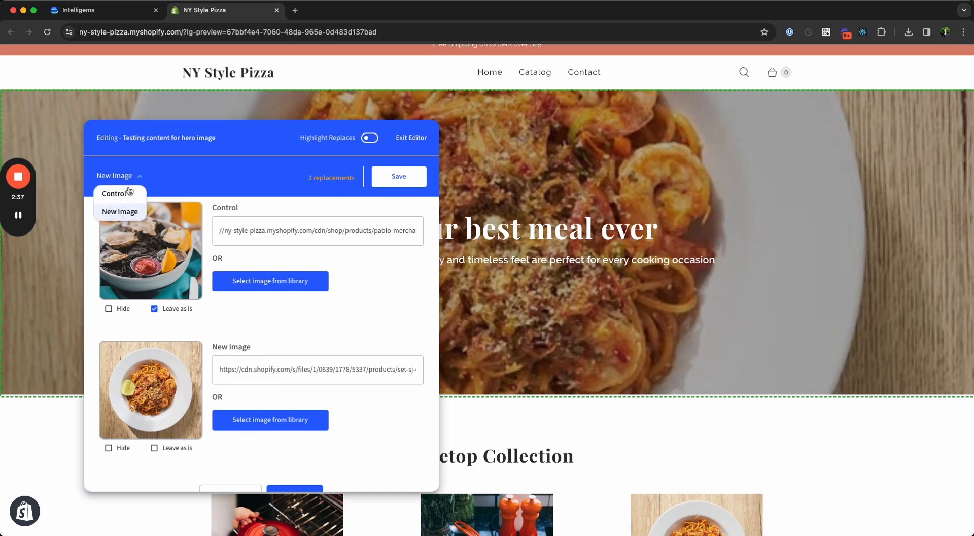
{"action": "left_click", "coordinate": [116, 191]}
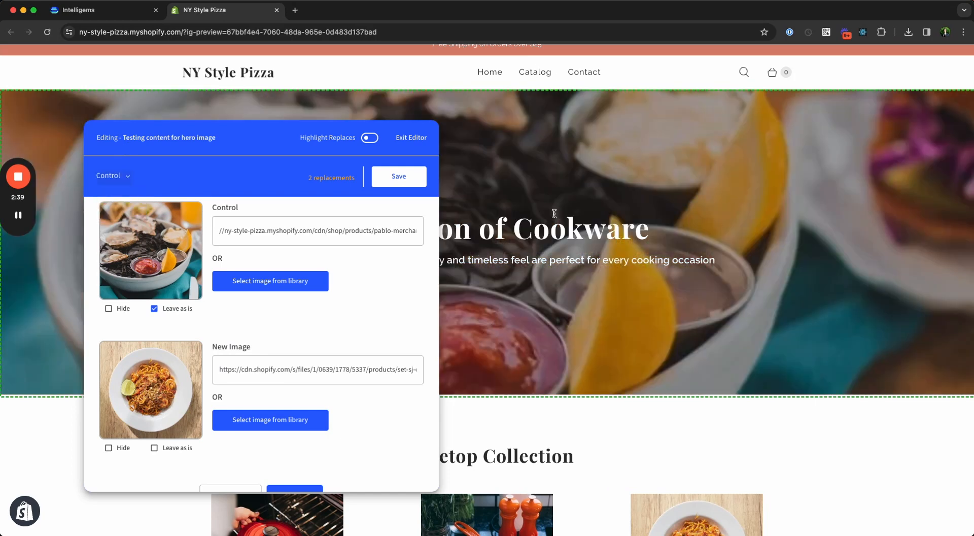
{"action": "left_click", "coordinate": [400, 178]}
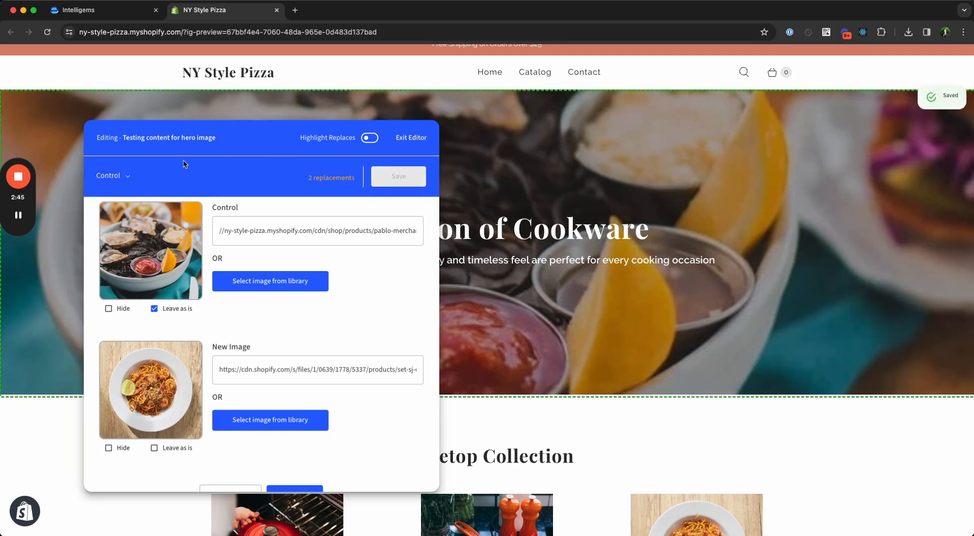
{"action": "scroll", "coordinate": [297, 438], "scroll_direction": "down", "scroll_amount": 2}
{"action": "left_click", "coordinate": [295, 455]}
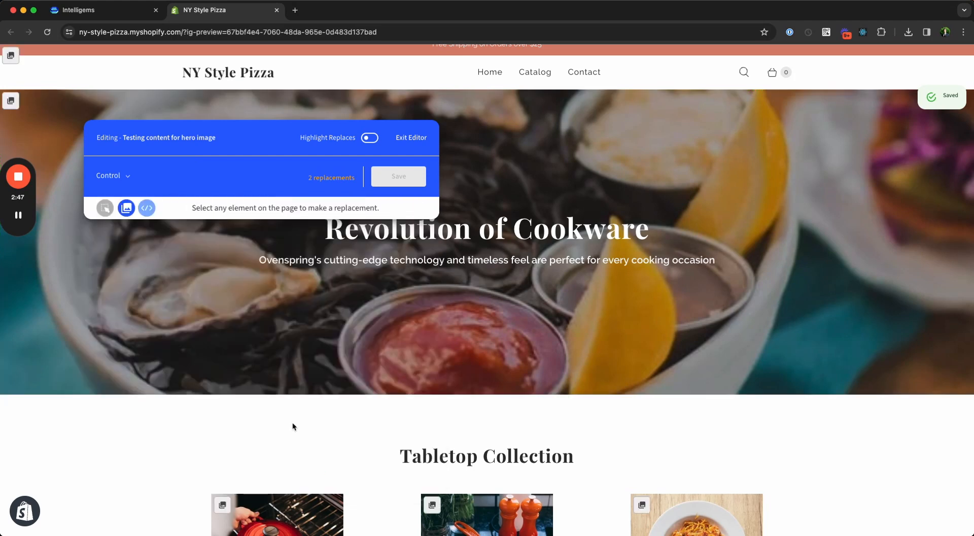
Step: Move the editor panel clear of the hero heading and preview the New Image group's heading and image
{"action": "left_click_drag", "start_coordinate": [239, 147], "coordinate": [191, 295]}
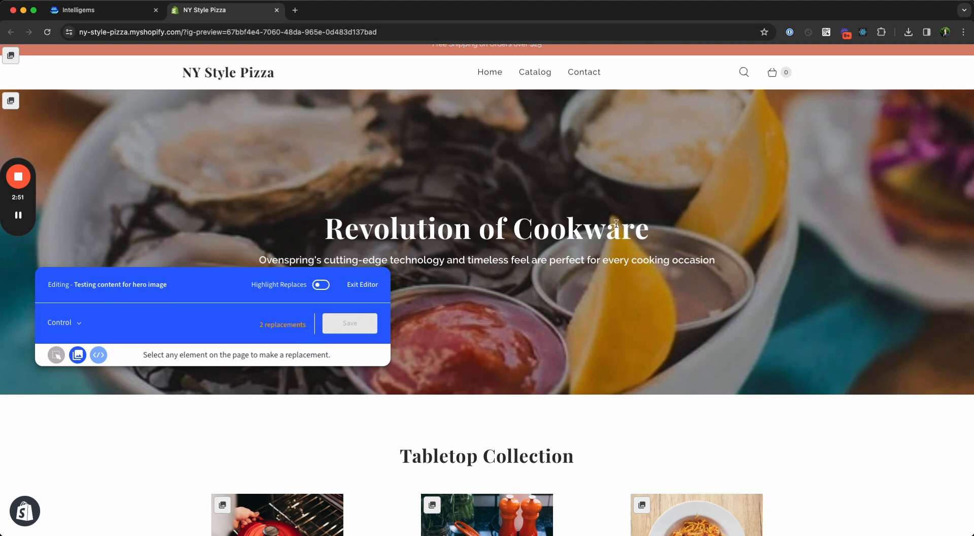
{"action": "left_click", "coordinate": [76, 323]}
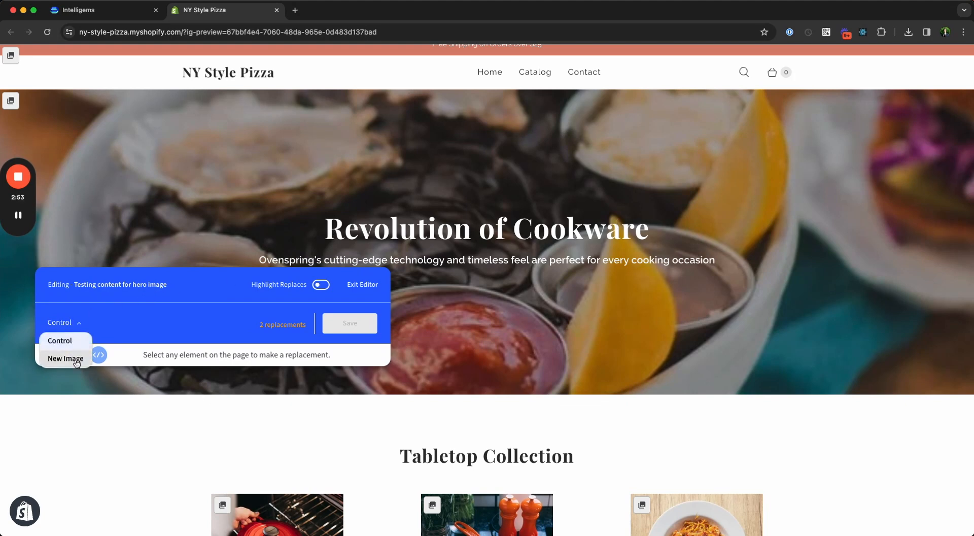
{"action": "left_click", "coordinate": [77, 357]}
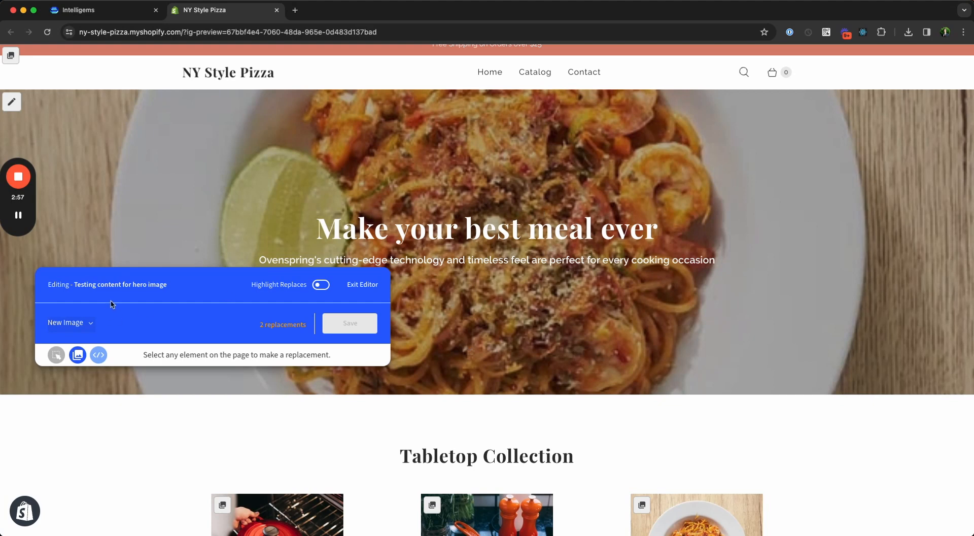
{"action": "left_click_drag", "start_coordinate": [231, 281], "coordinate": [226, 258]}
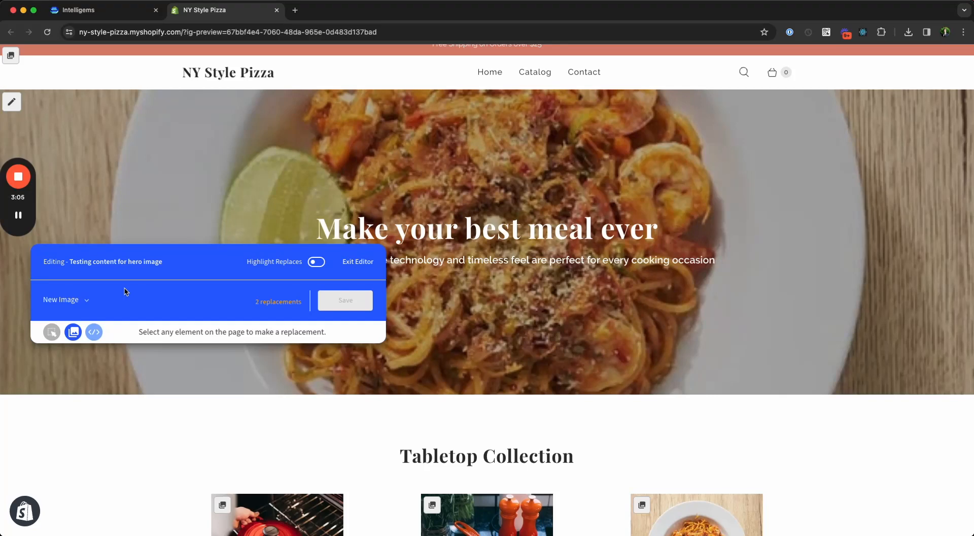
Step: Open the hero subheading's HTML editor for the New Image group, examine its Replace, Prepend and Append options, and cancel out
{"action": "left_click", "coordinate": [52, 332]}
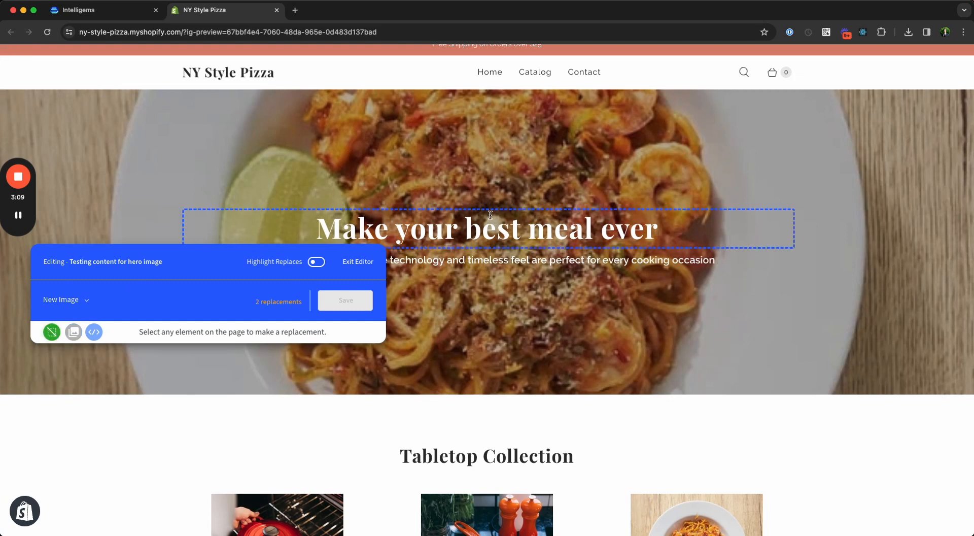
{"action": "left_click", "coordinate": [507, 257]}
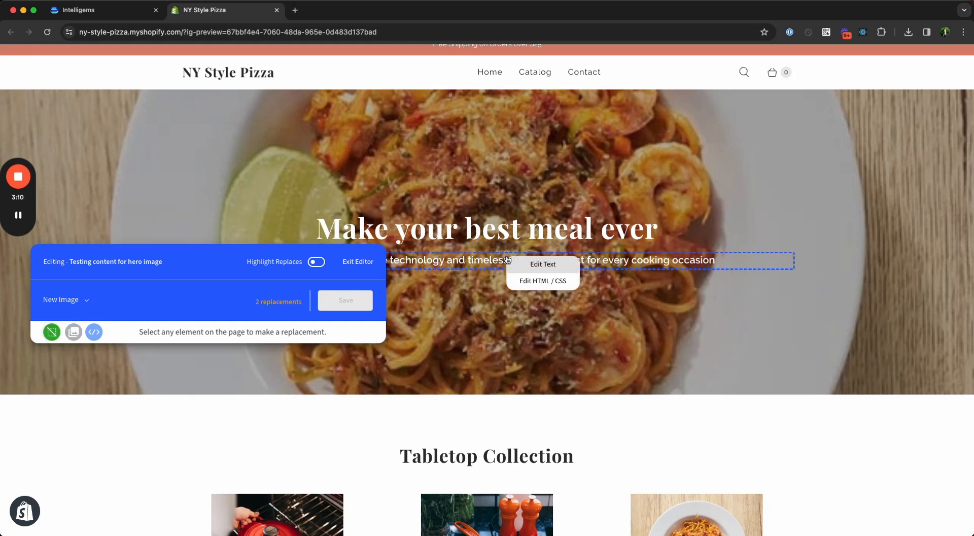
{"action": "left_click", "coordinate": [522, 279]}
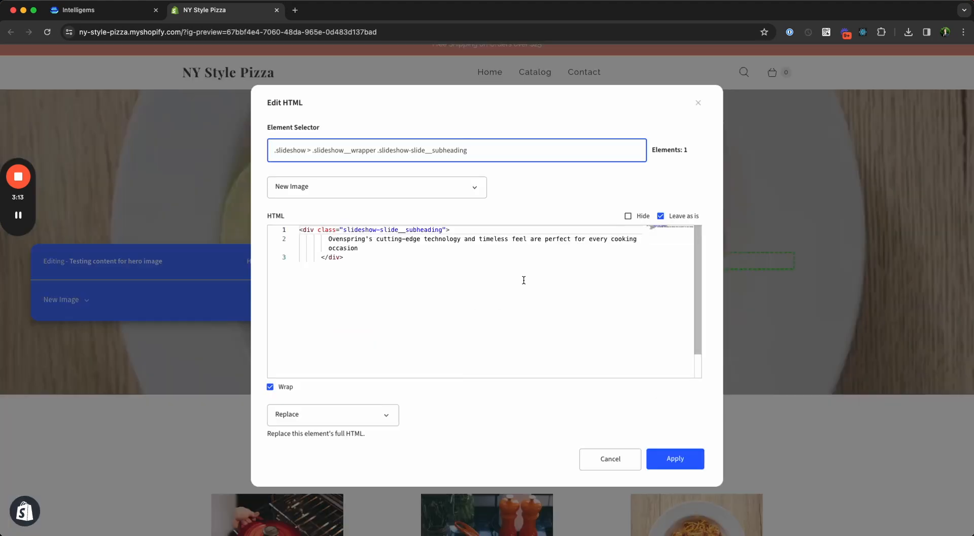
{"action": "left_click", "coordinate": [368, 258]}
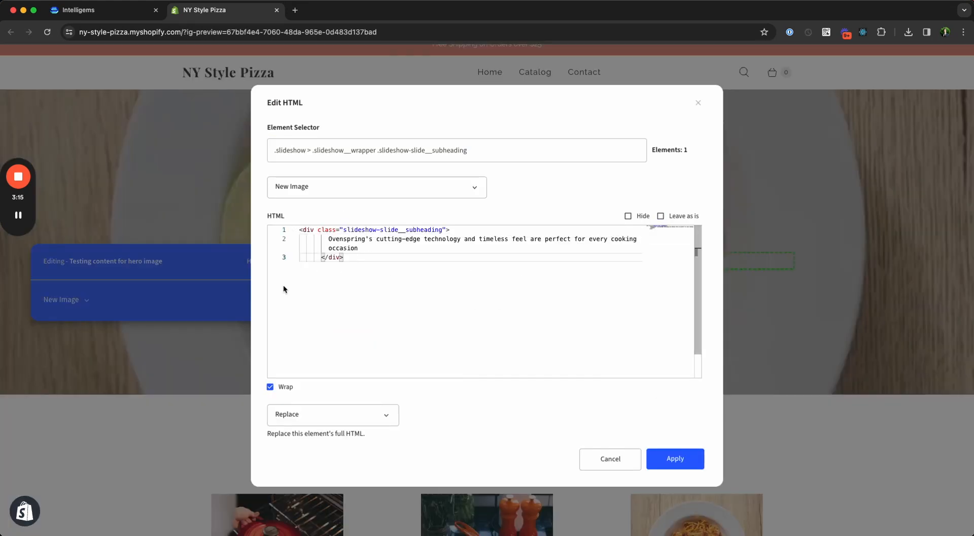
{"action": "left_click", "coordinate": [311, 413]}
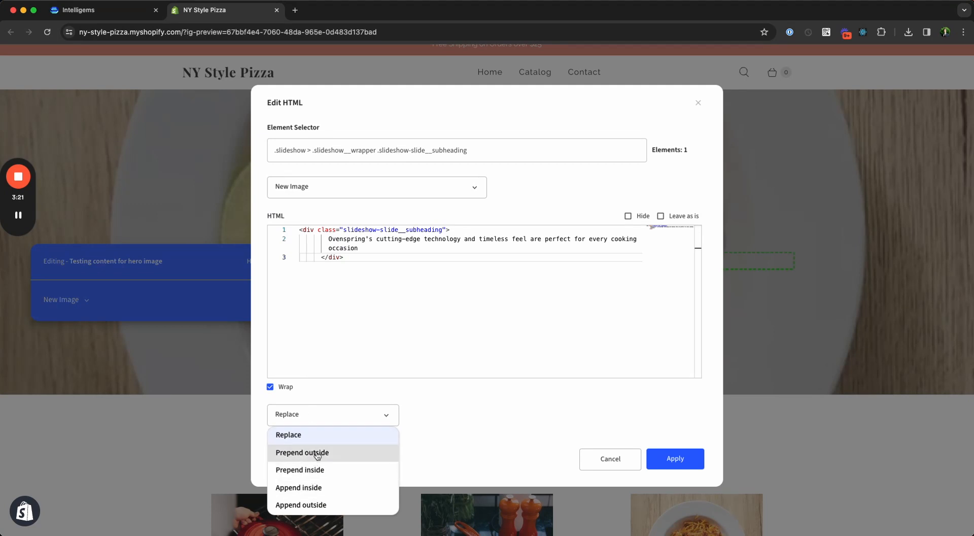
{"action": "left_click", "coordinate": [617, 458]}
{"action": "left_click", "coordinate": [616, 458]}
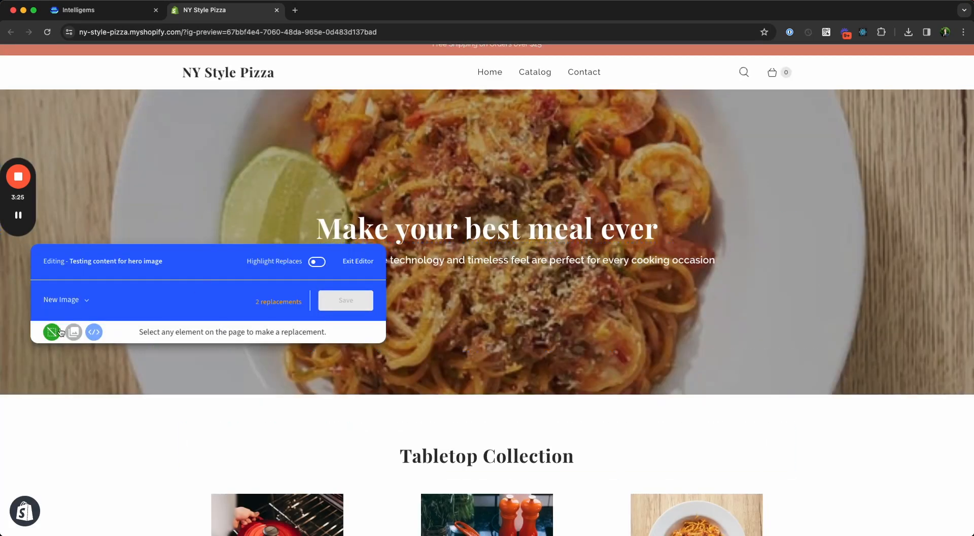
Step: Open the custom CSS and JavaScript editor and review its group choice and both code areas, ending on CSS for New Image
{"action": "left_click", "coordinate": [94, 333]}
{"action": "left_click", "coordinate": [342, 214]}
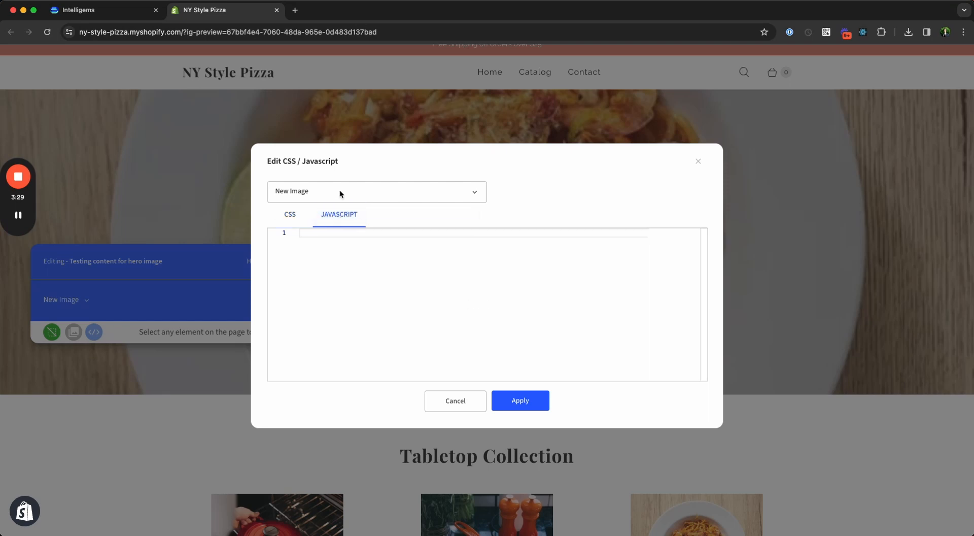
{"action": "left_click", "coordinate": [340, 193]}
{"action": "left_click", "coordinate": [333, 195]}
{"action": "left_click", "coordinate": [331, 228]}
{"action": "left_click", "coordinate": [303, 219]}
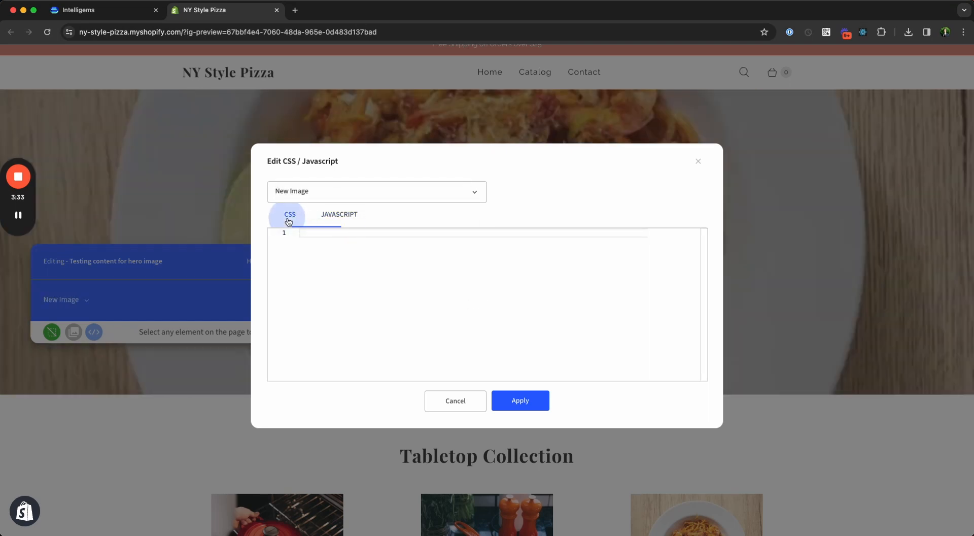
Step: Draft the CSS rule ".some-element { display: none; }" for the New Image group and cancel without applying it
{"action": "type", "text": "."}
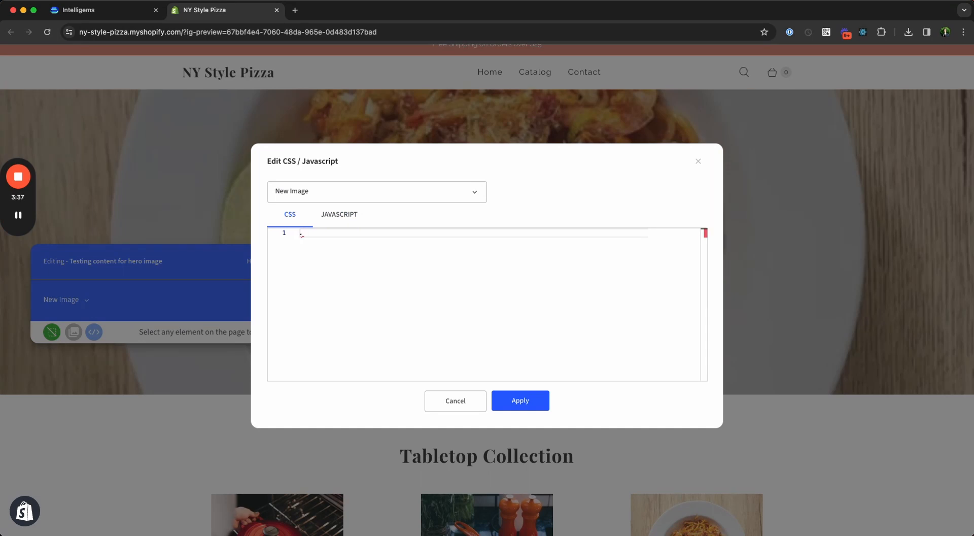
{"action": "type", "text": "some-element {"}
{"action": "key", "text": "Return"}
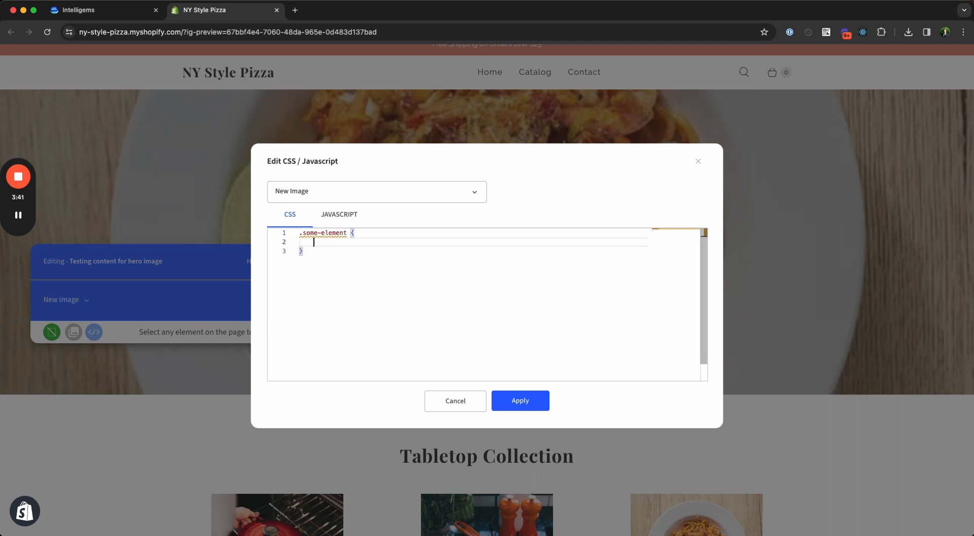
{"action": "type", "text": "display: none;"}
{"action": "left_click", "coordinate": [455, 401]}
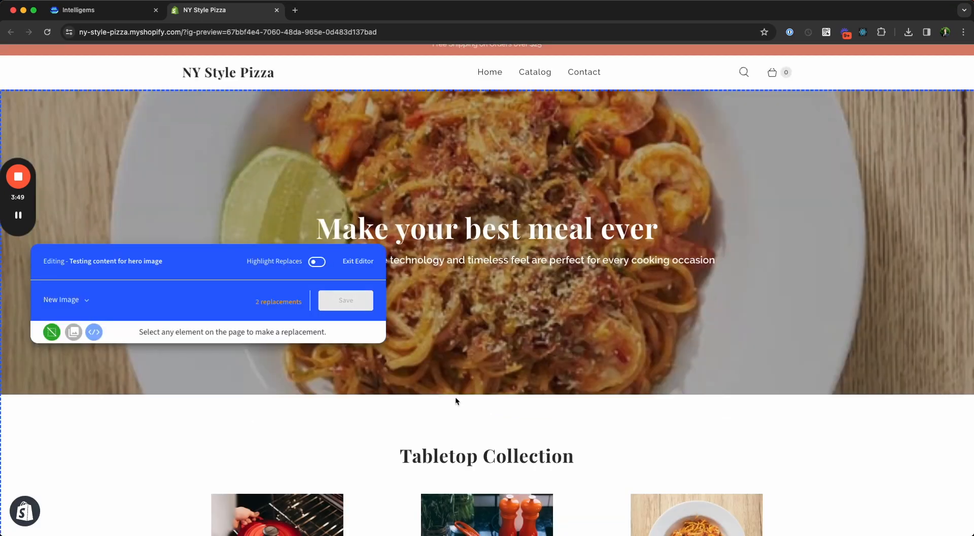